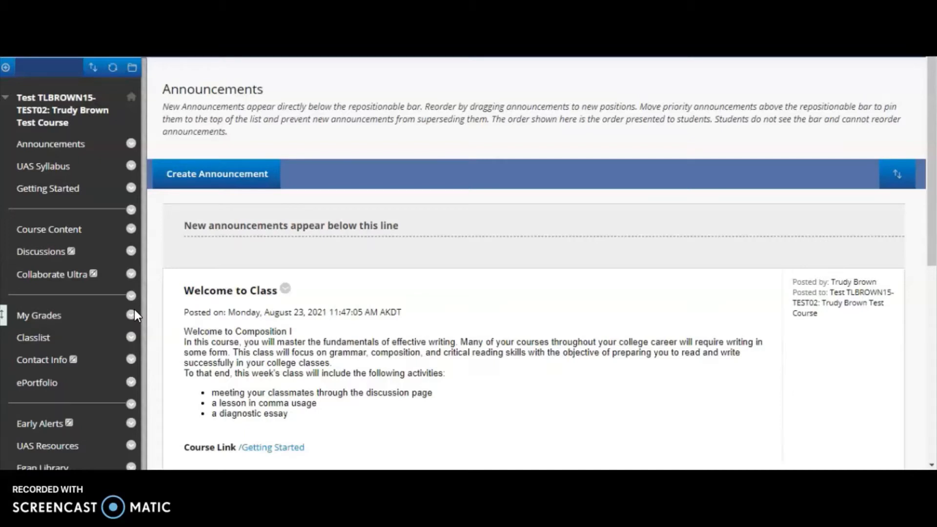
Open the course's Groups management page under Users and Groups
scroll(81, 293, "down", 4)
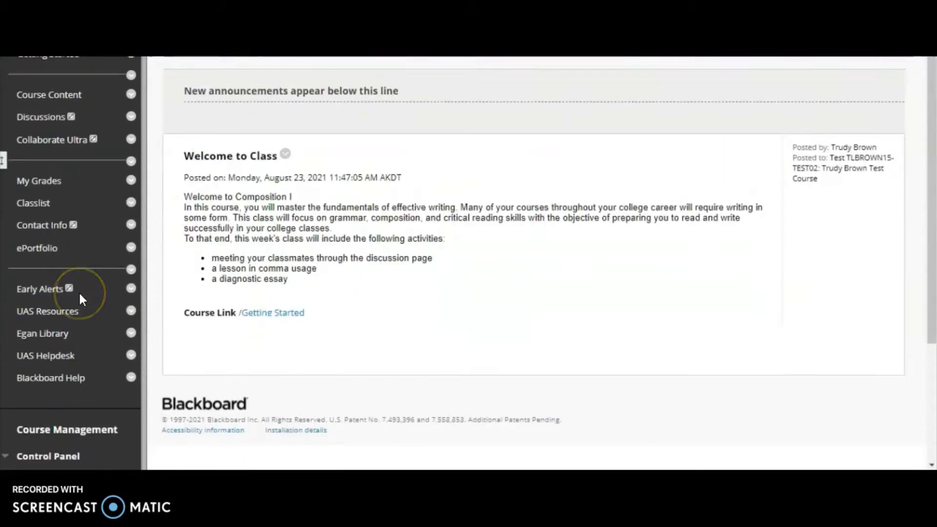
scroll(80, 296, "down", 2)
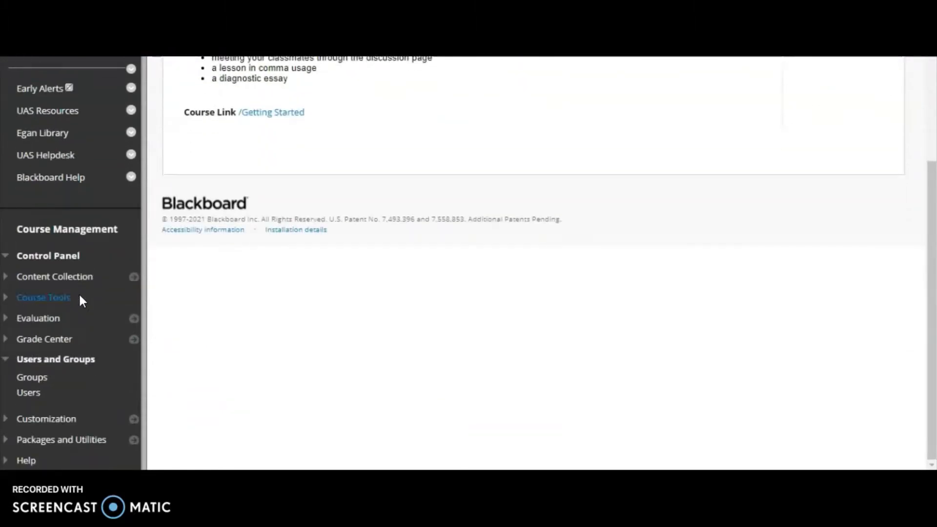
left_click(81, 392)
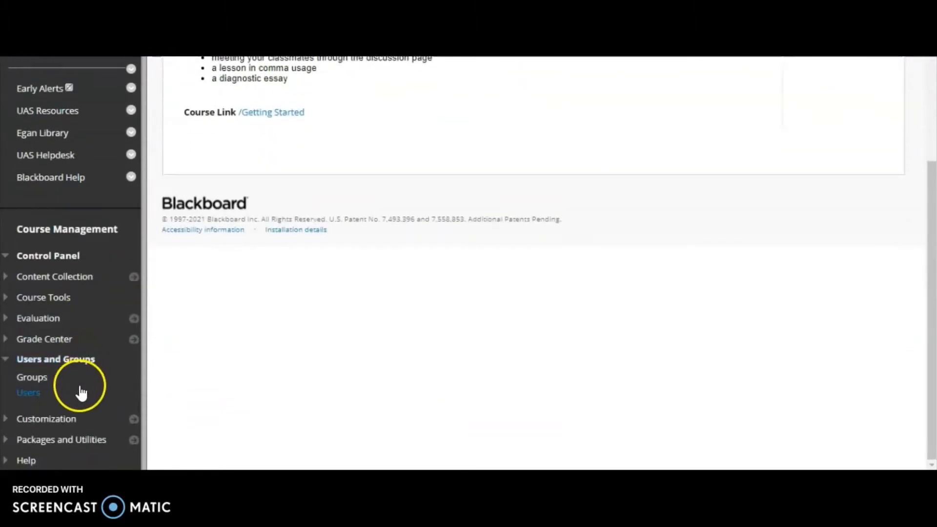
left_click(27, 383)
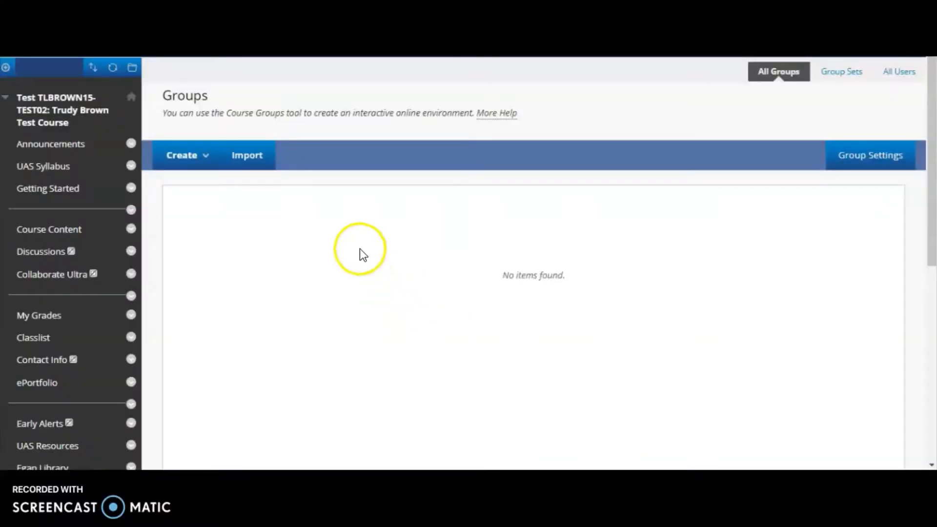
Start a new self-enroll group set and name it Data Collection Groups
left_click(194, 159)
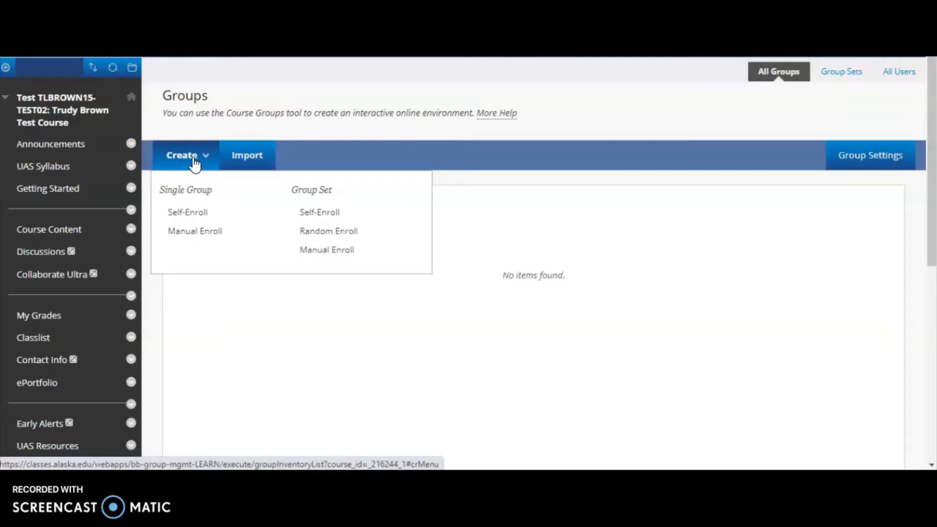
left_click(195, 184)
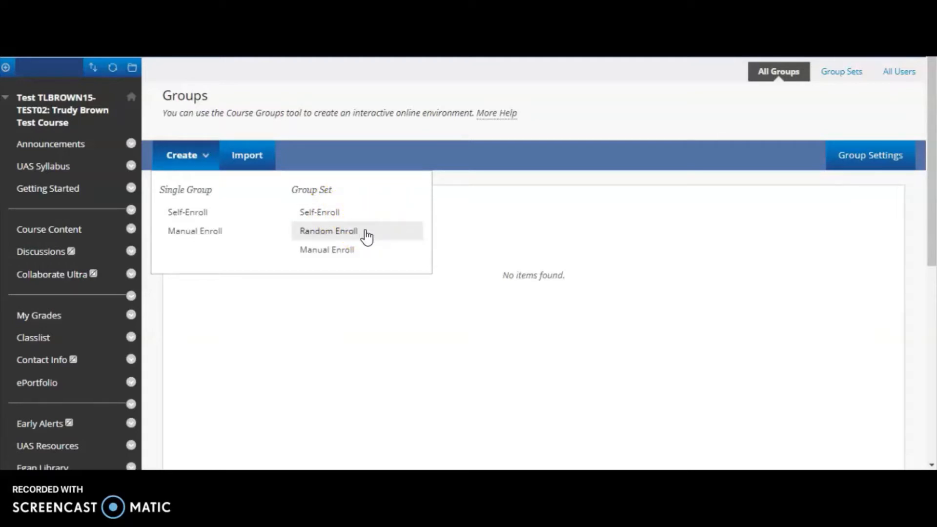
left_click(371, 258)
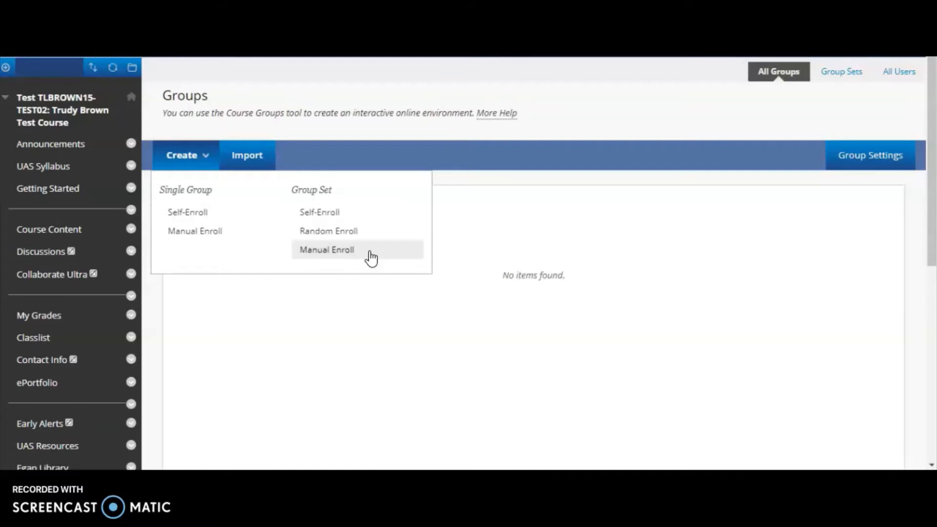
left_click(347, 212)
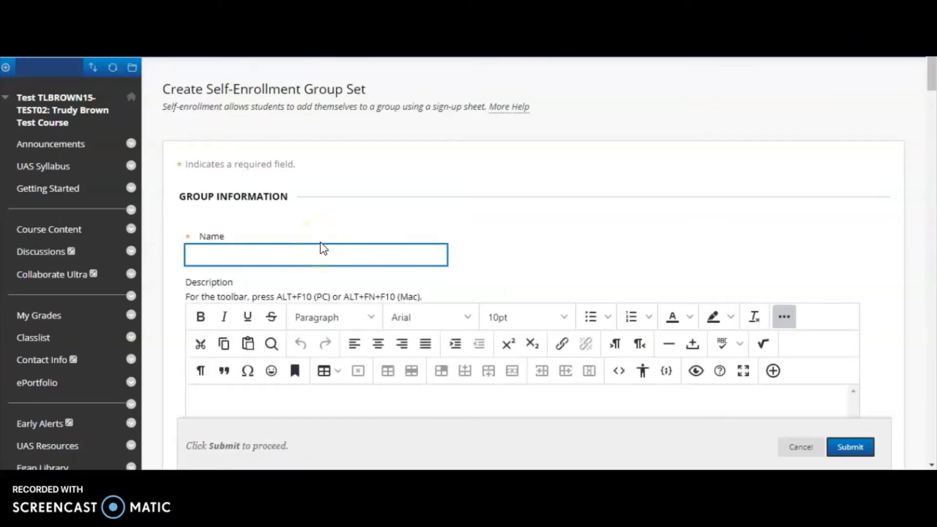
type("d")
left_click(298, 287)
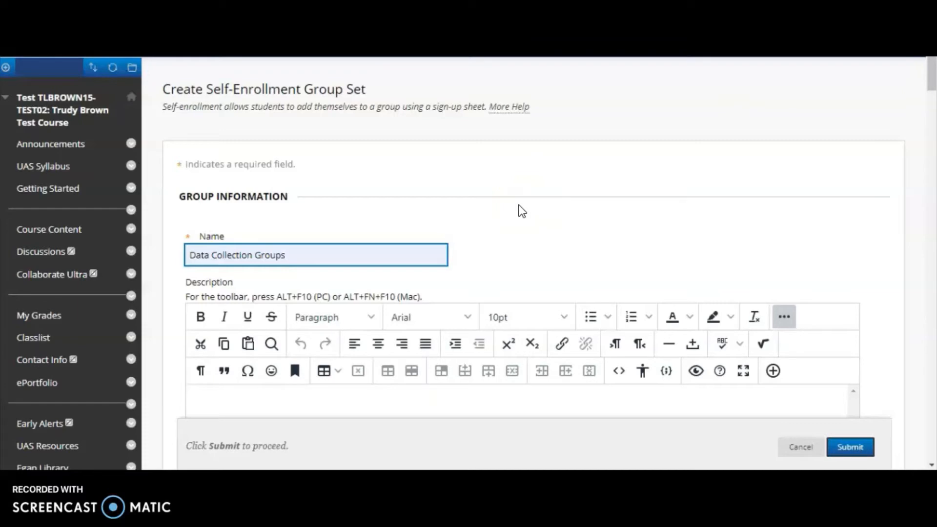
Name the group set's sign-up sheet "Data collection group sign-ups"
scroll(544, 230, "down", 15)
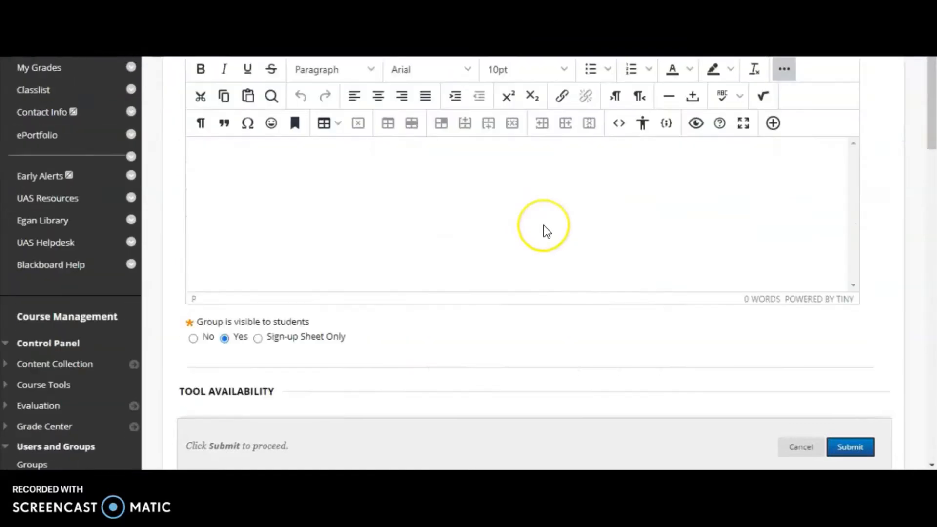
scroll(488, 254, "down", 6)
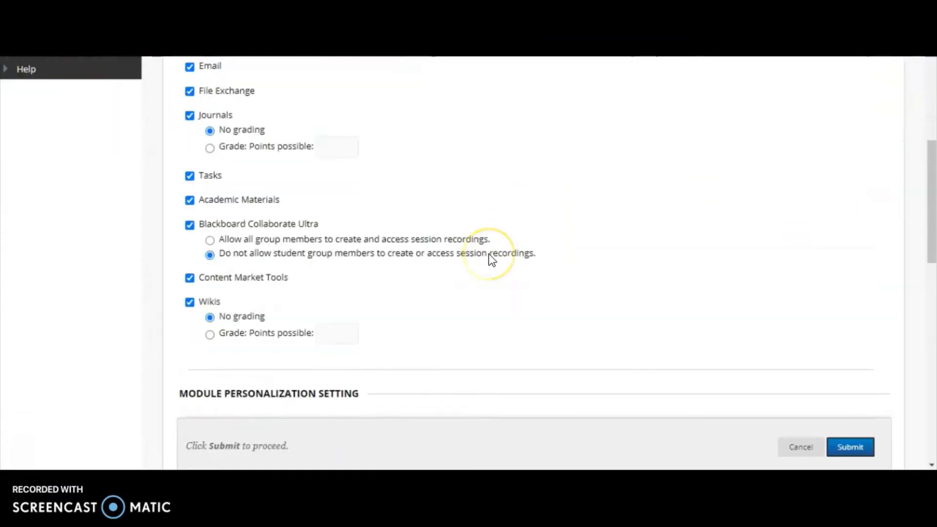
scroll(490, 259, "down", 4)
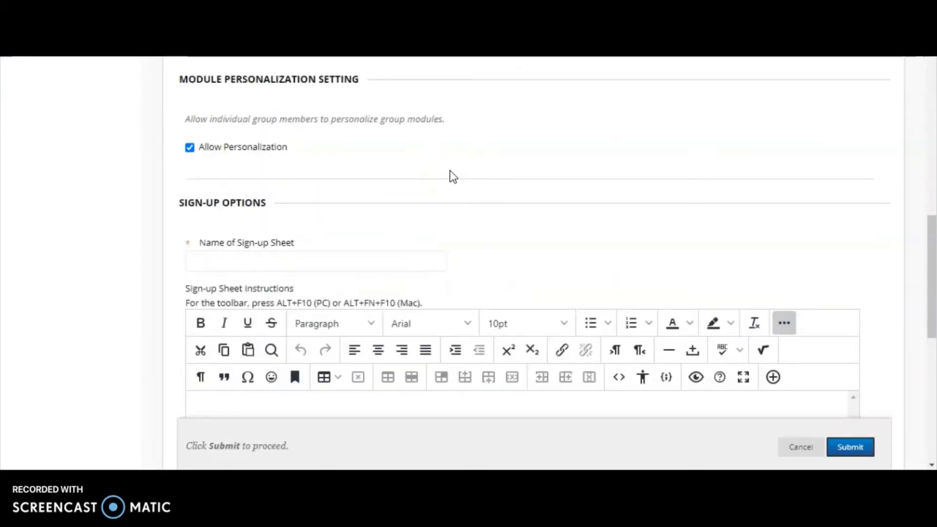
left_click(384, 271)
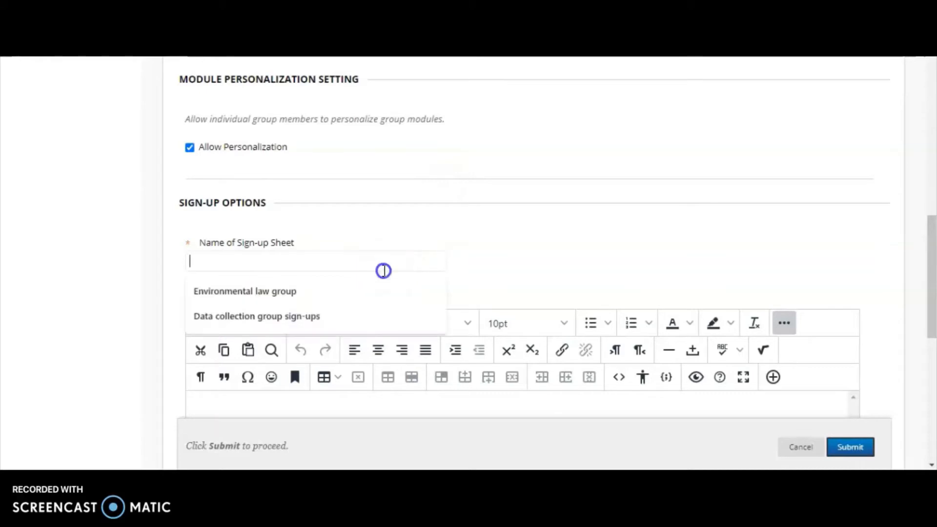
left_click(359, 317)
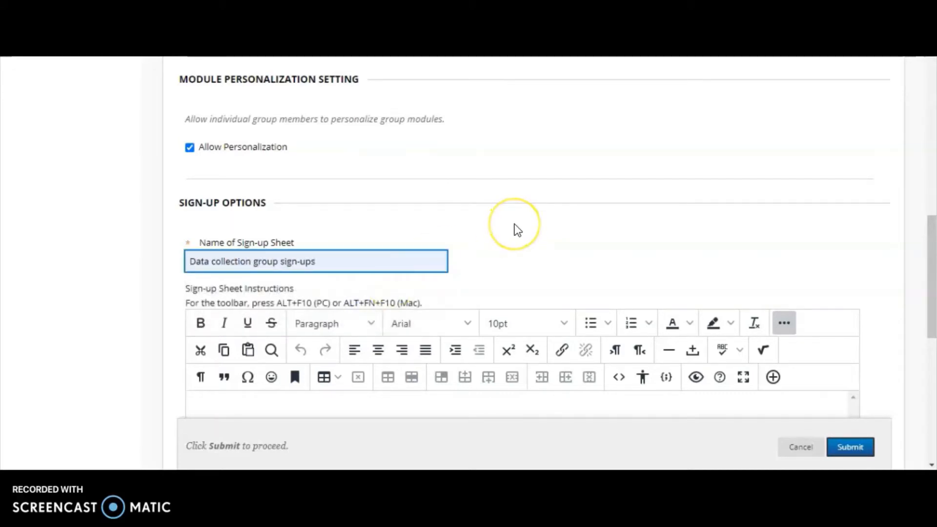
Leave the maximum number of members blank, set the number of groups to 4, and submit the group set
scroll(516, 195, "down", 10)
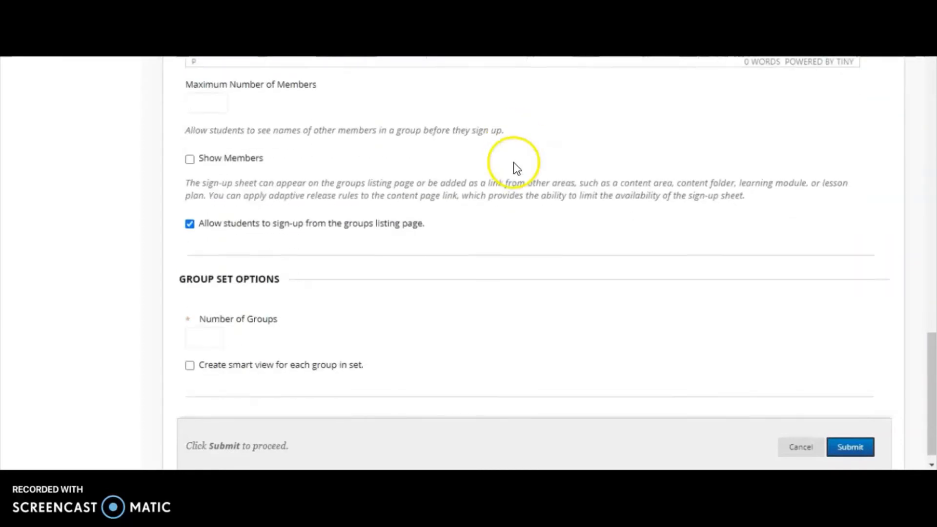
left_click(198, 89)
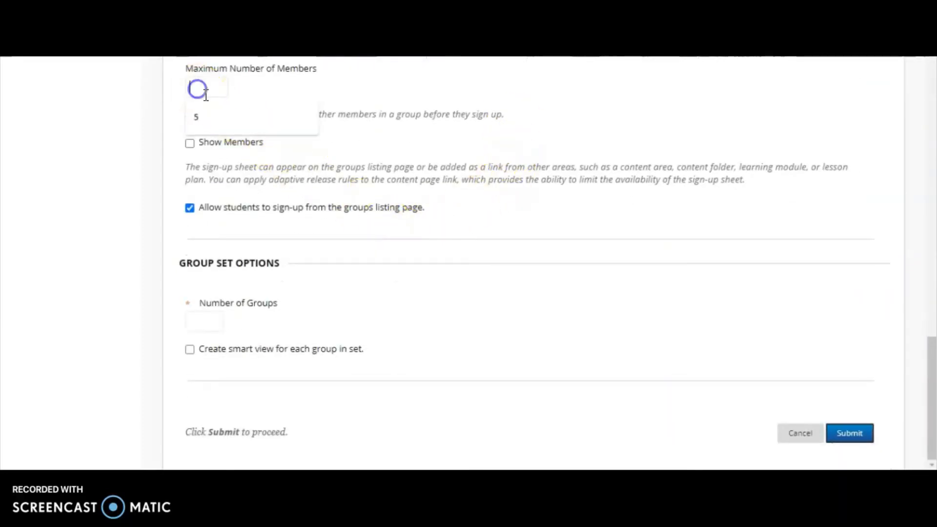
left_click(344, 91)
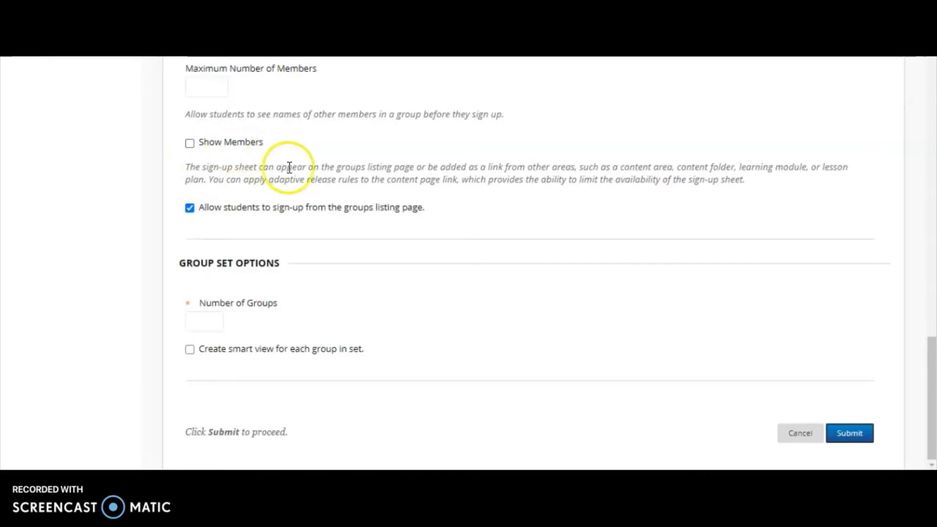
left_click(201, 327)
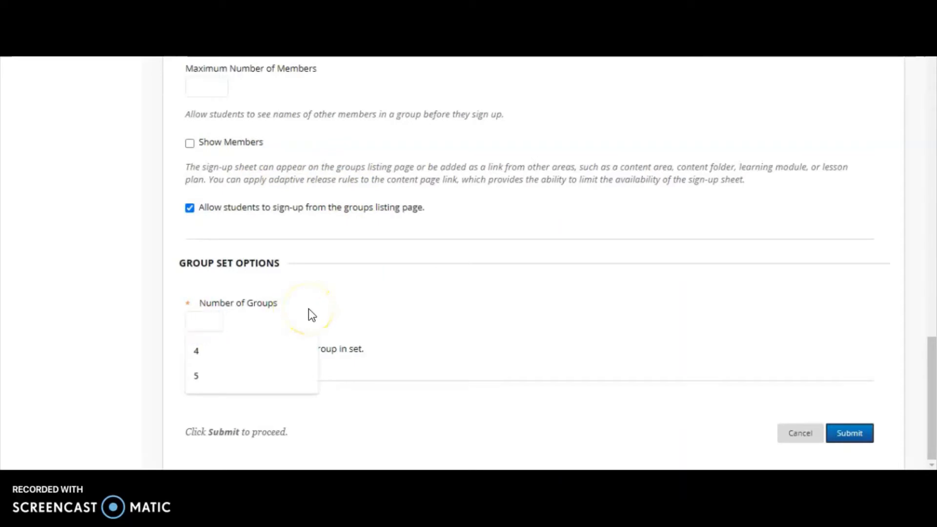
left_click(212, 350)
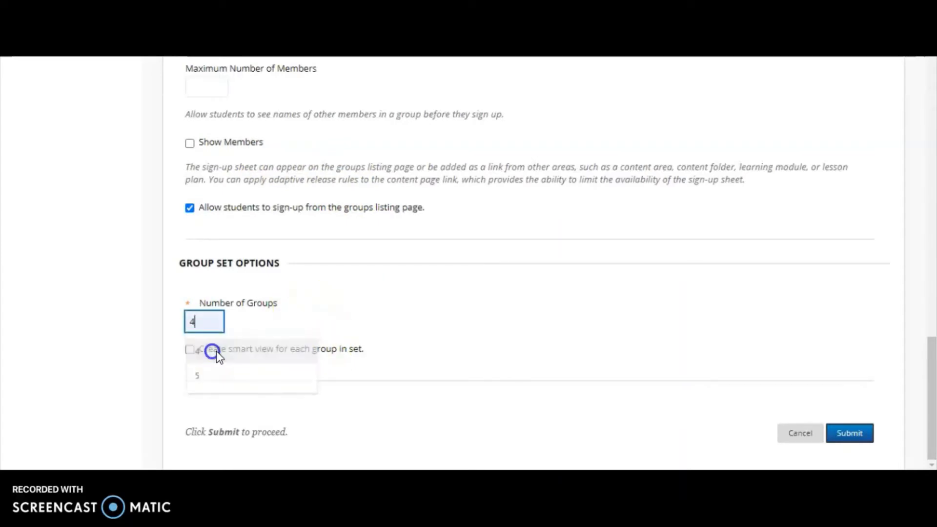
left_click(362, 328)
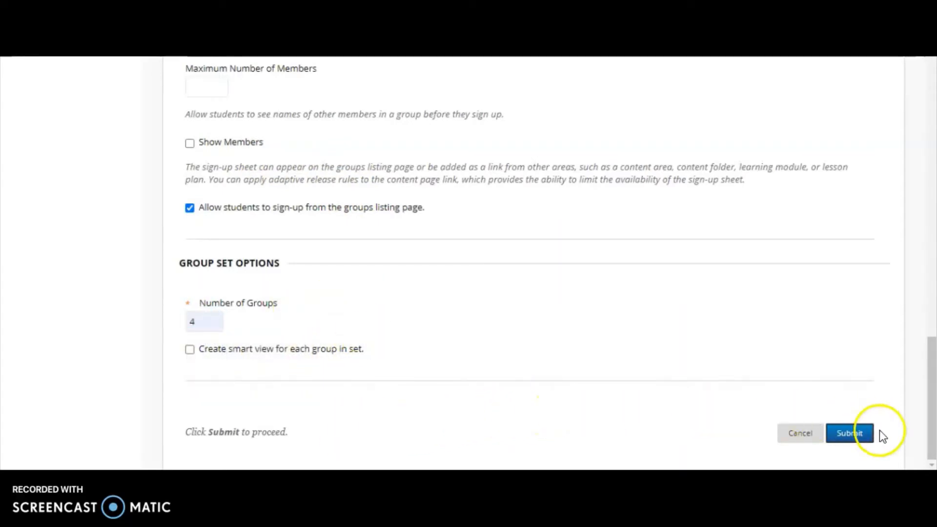
left_click(861, 436)
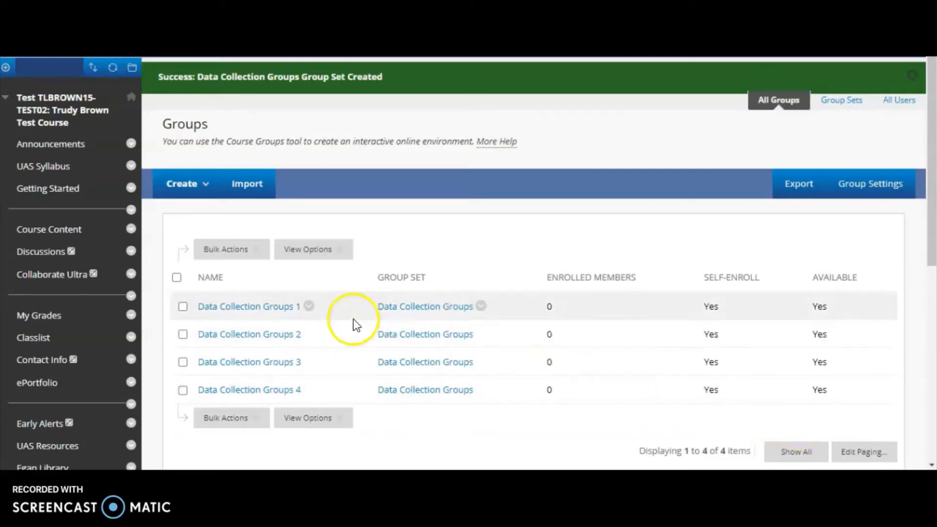
View the edit form of the group Data Collection Groups 1 and leave it without saving
left_click(306, 307)
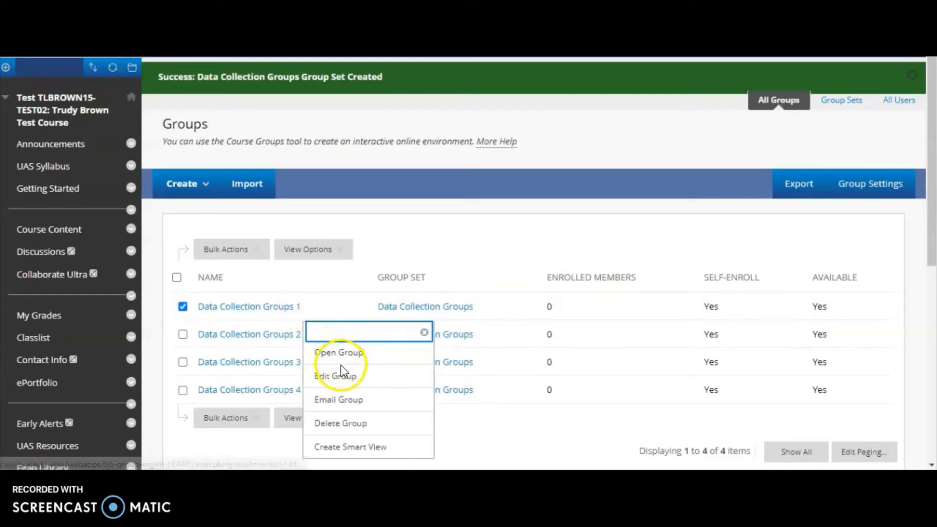
left_click(345, 376)
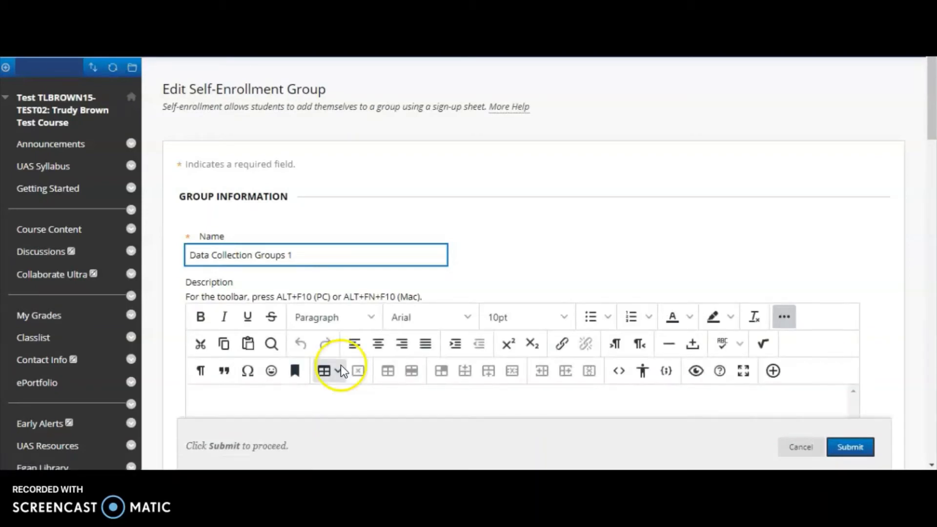
left_click(563, 252)
left_click(797, 454)
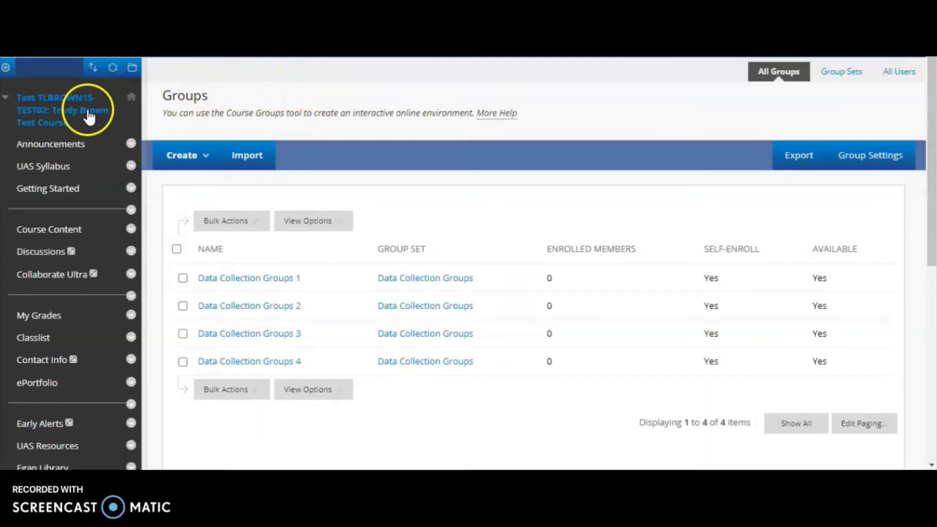
Add a tool link named Groups, of type Groups and available to users, to the course menu
left_click(6, 67)
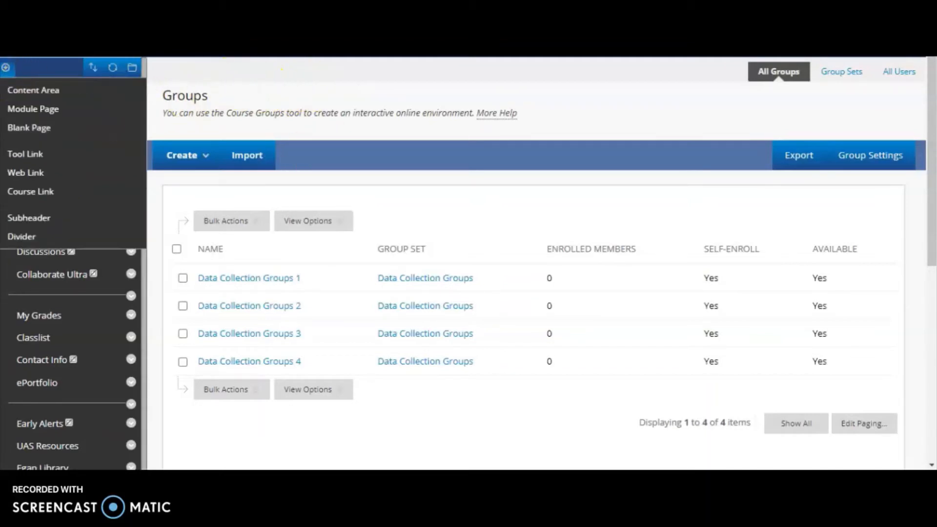
left_click(38, 157)
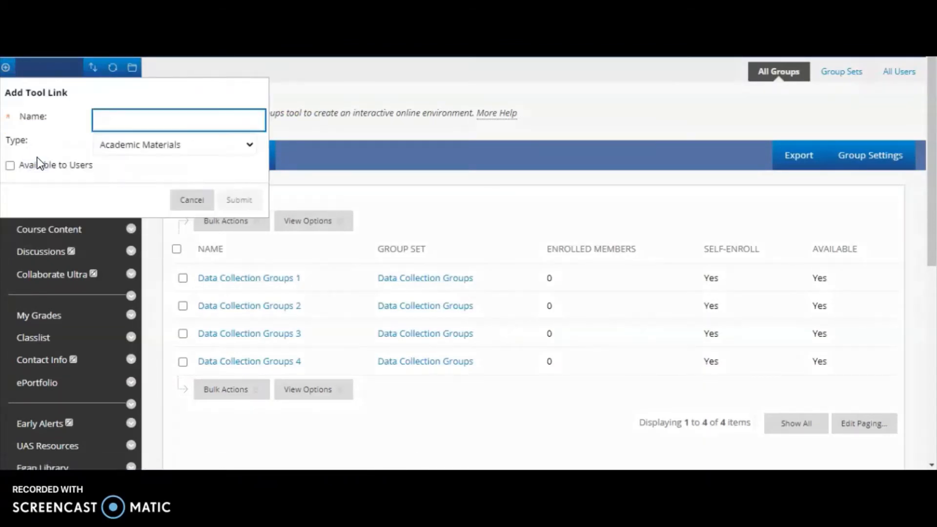
left_click(121, 118)
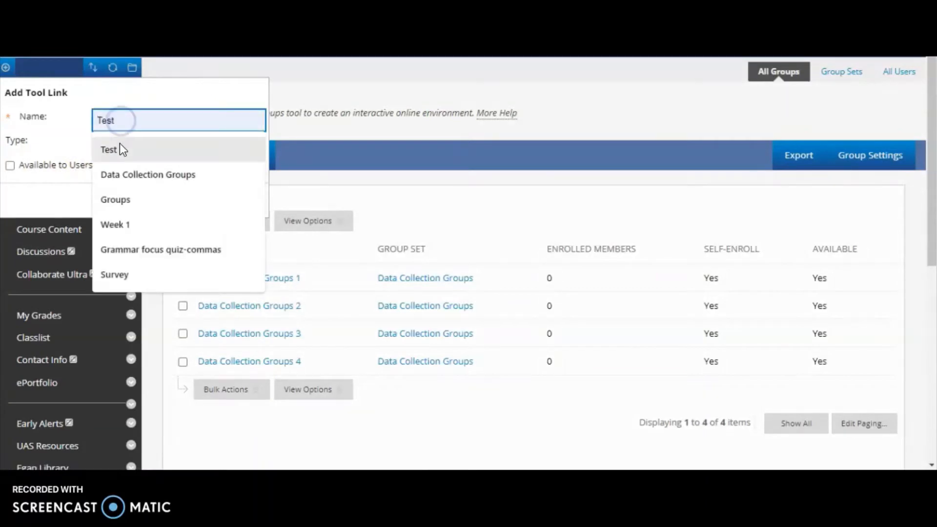
left_click(122, 204)
left_click(141, 144)
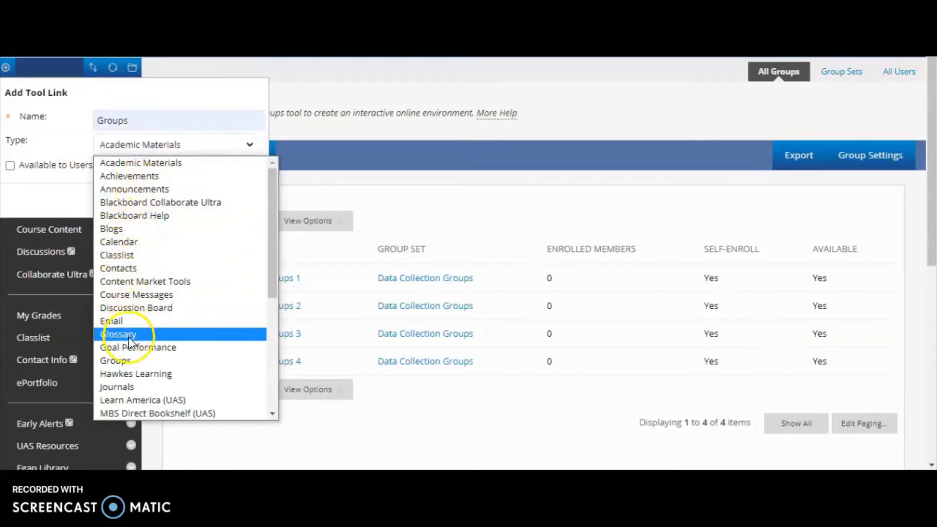
left_click(133, 358)
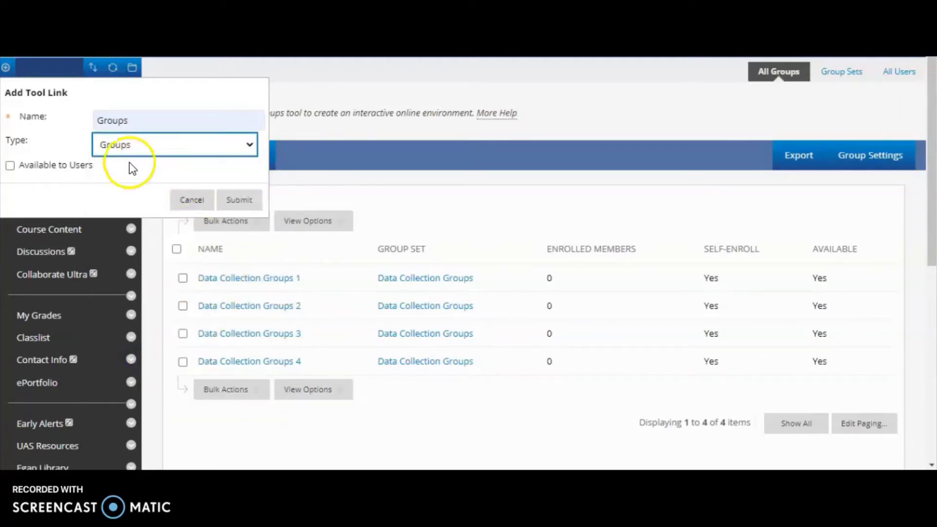
left_click(10, 166)
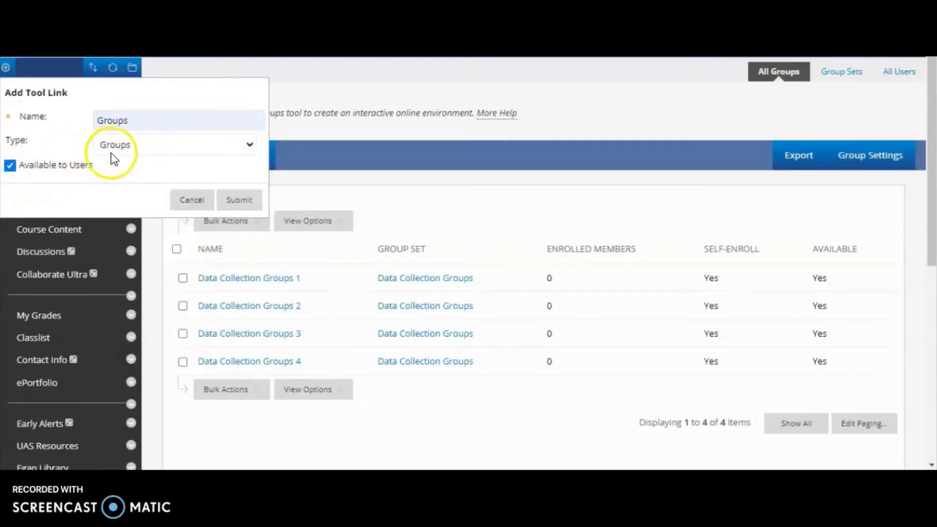
left_click(230, 201)
Move the new Groups link in the course menu to directly above My Grades
left_click(63, 220)
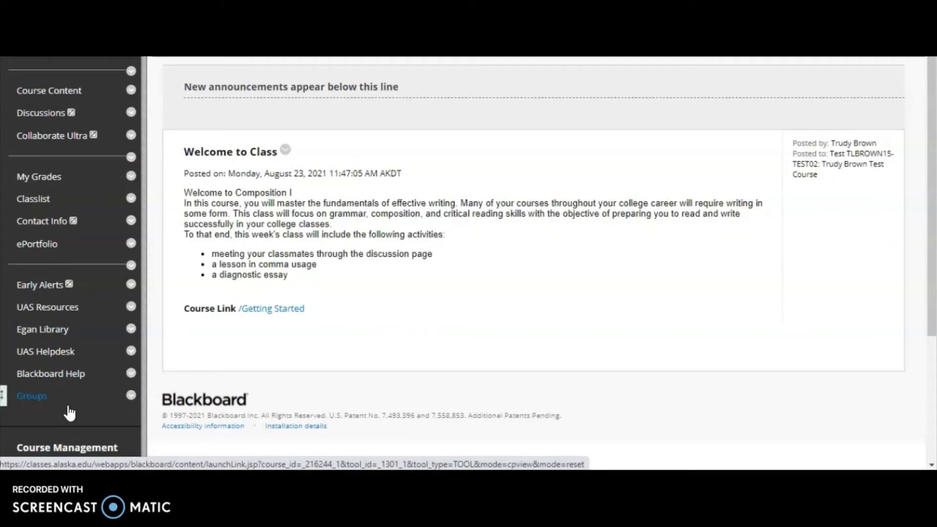
left_click_drag(8, 396, 13, 165)
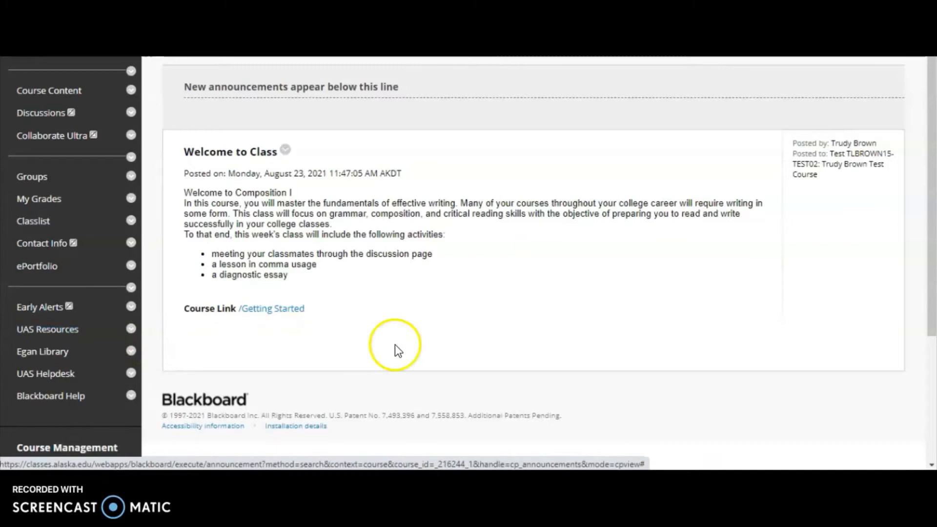
Enter the student preview and view the Groups page as a student sees it
scroll(420, 346, "up", 3)
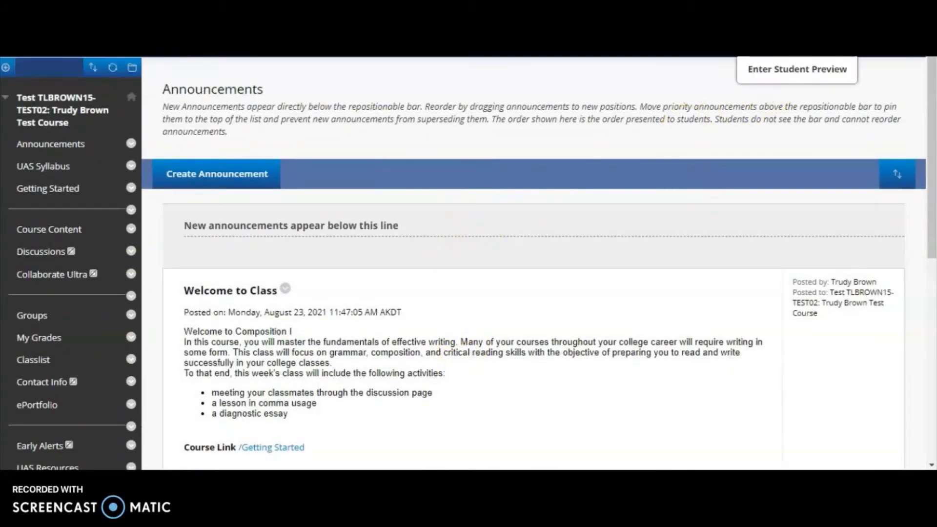
left_click(796, 64)
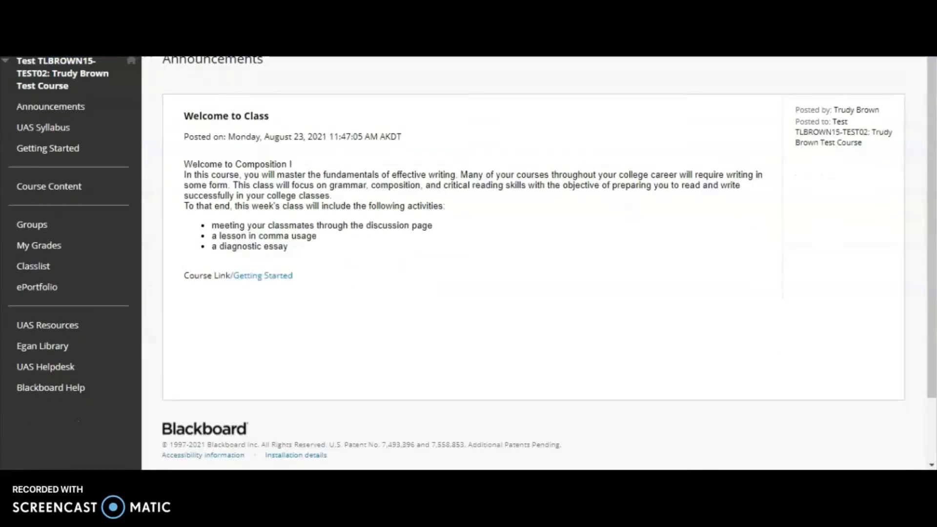
left_click(56, 234)
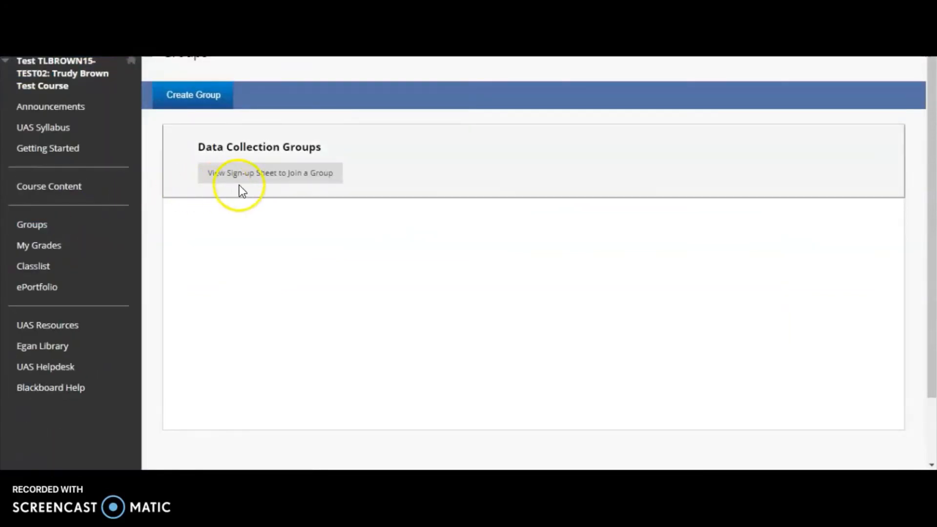
Open the Data Collection Groups sign-up sheet, sign up for Data Collection Groups 4, and view that group's page
left_click(297, 190)
left_click(295, 178)
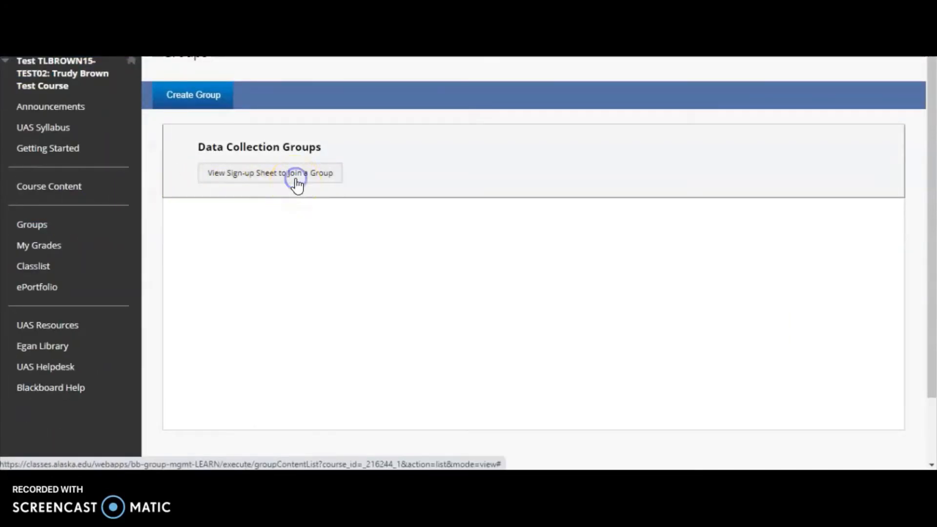
scroll(362, 371, "down", 1)
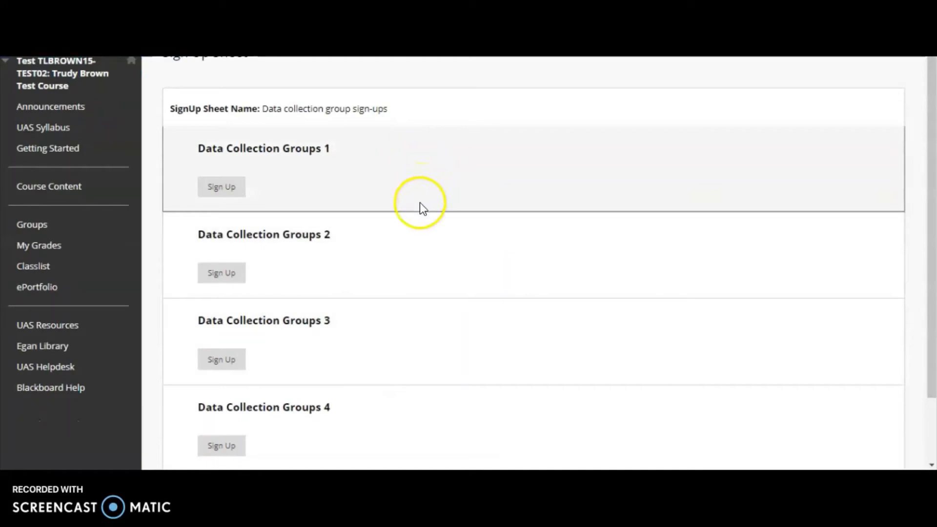
scroll(365, 393, "down", 2)
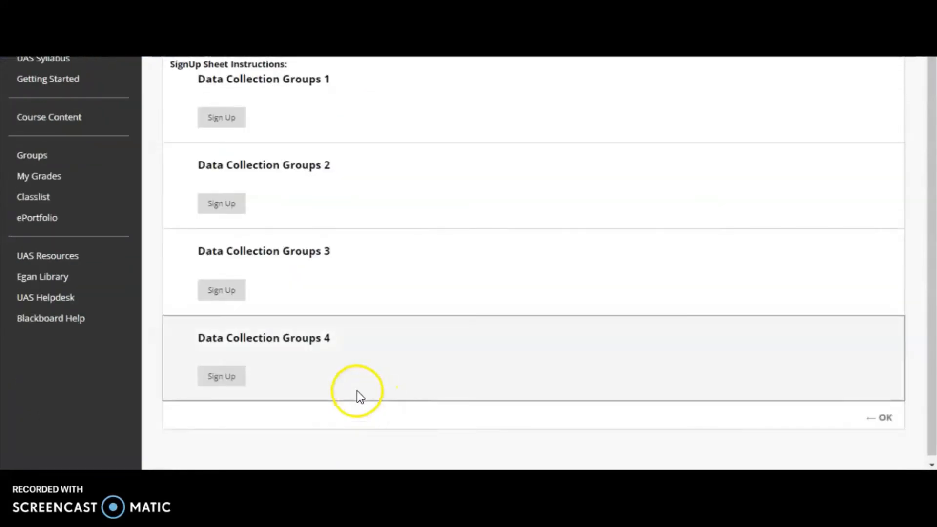
left_click(213, 386)
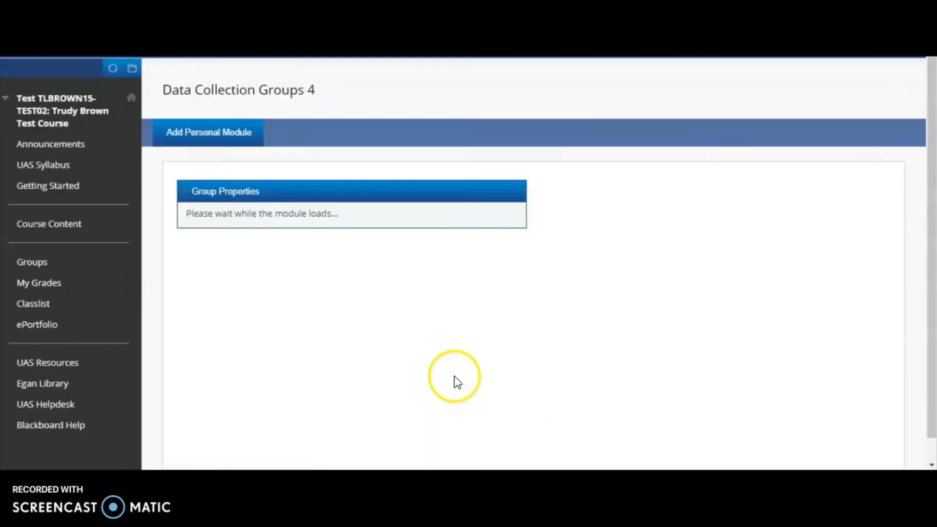
scroll(454, 380, "down", 2)
scroll(453, 376, "up", 2)
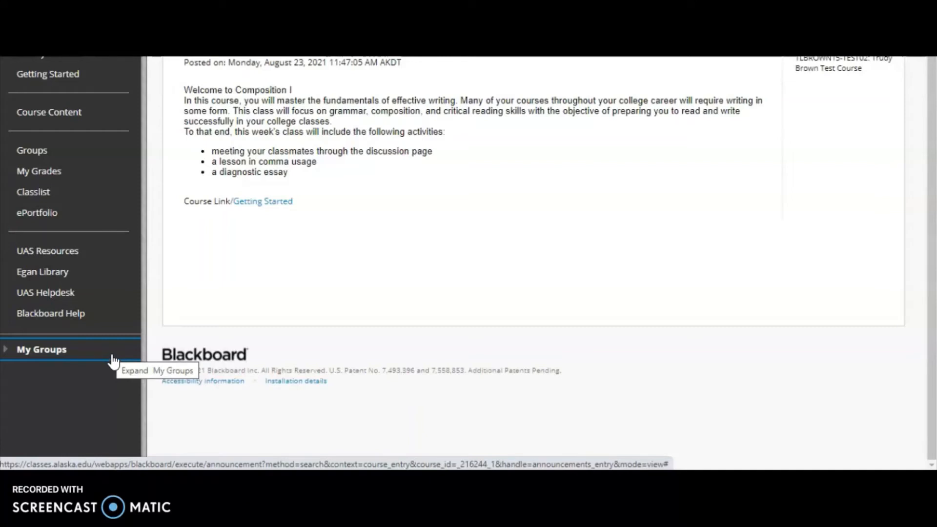
Open Data Collection Groups 1 from the student's My Groups area and review its properties, tools and assignments
left_click(113, 363)
left_click(132, 371)
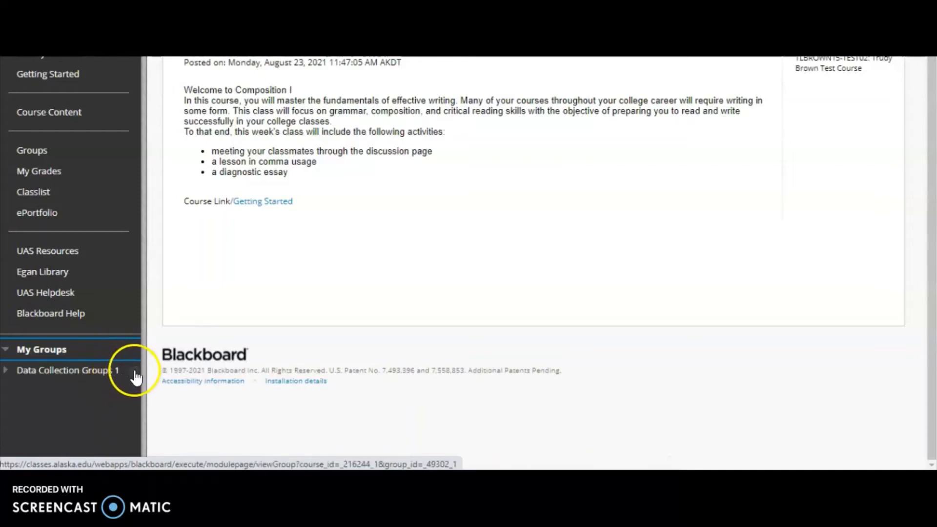
left_click(195, 357)
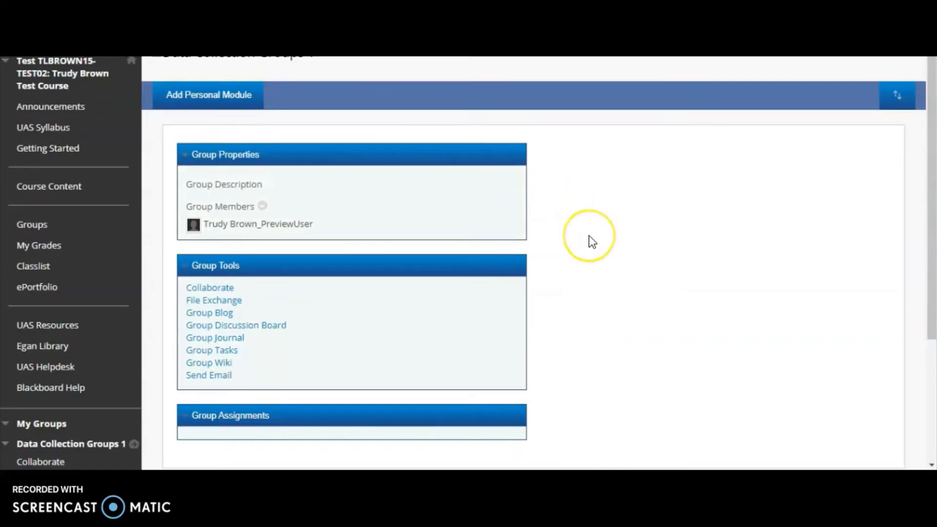
scroll(590, 234, "down", 3)
scroll(260, 159, "up", 3)
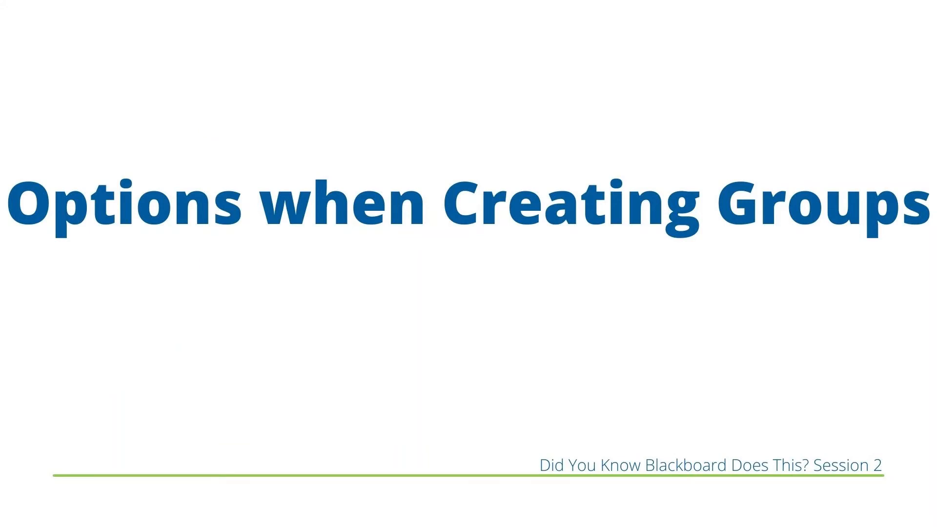
Review the tool availability, personalization, smart view and membership options for a new group set, and leave the form without saving
left_click(457, 139)
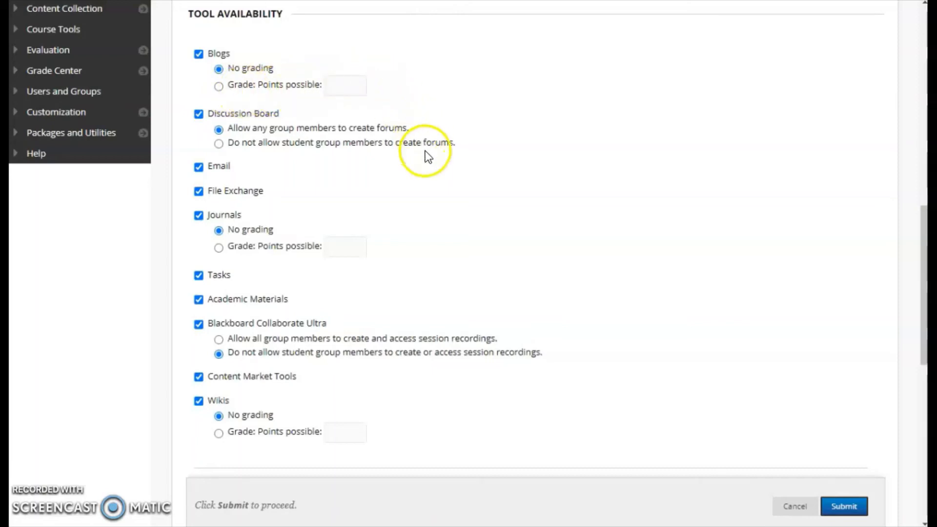
scroll(450, 233, "down", 3)
scroll(450, 242, "down", 4)
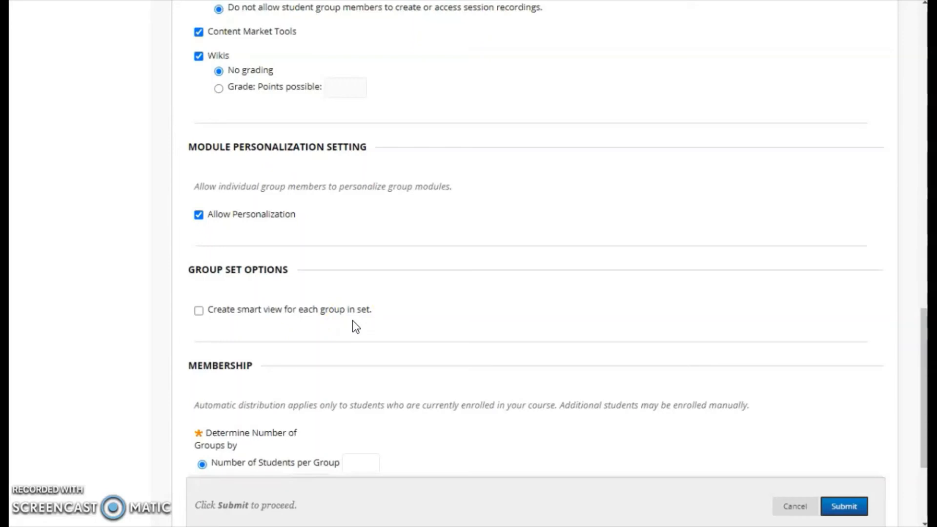
left_click(199, 311)
left_click(792, 509)
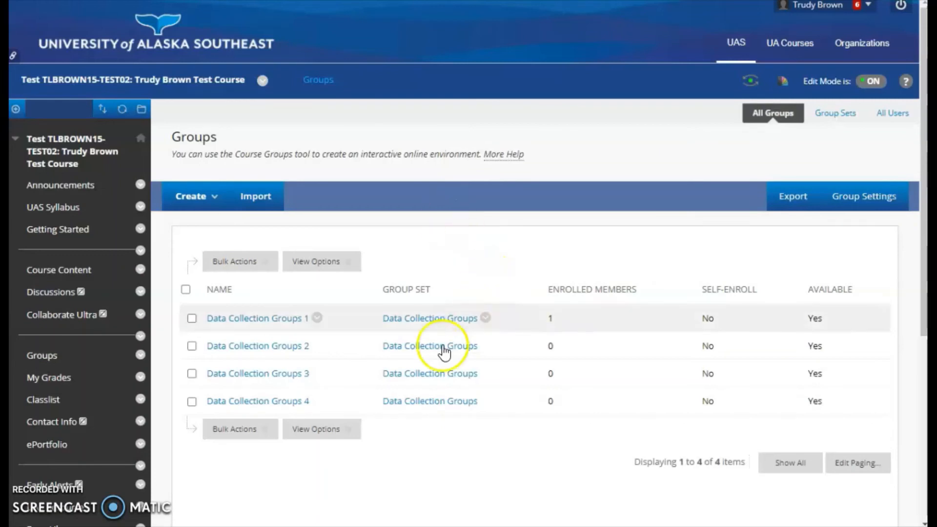
Open the homepage of Data Collection Groups 1 and go to its Group Blog
left_click(266, 323)
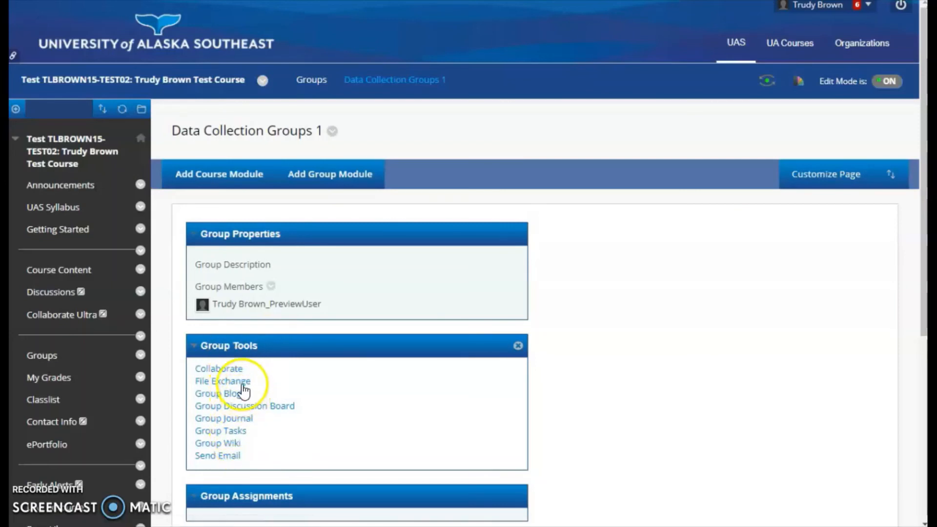
left_click(241, 396)
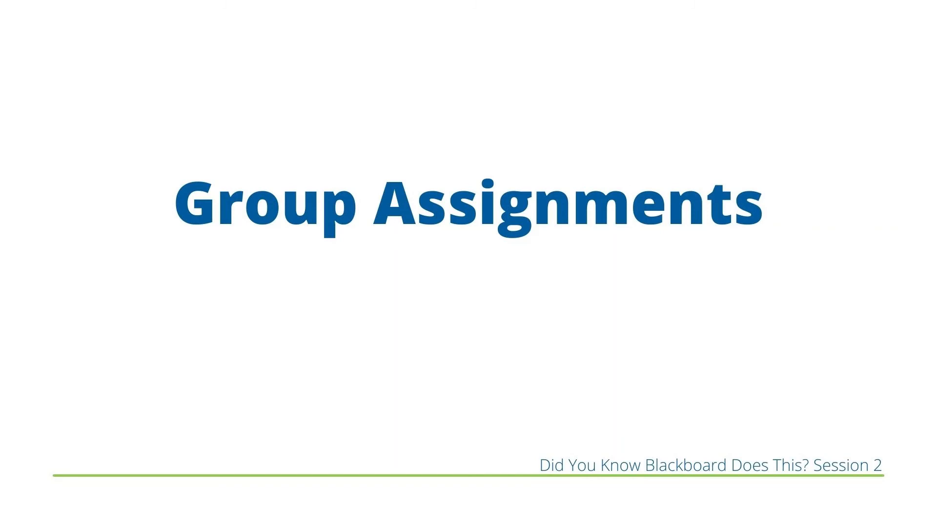
Start a new assignment in Week 2 - Peer Editing named Data Analysis 1, worth 20 points
left_click(314, 176)
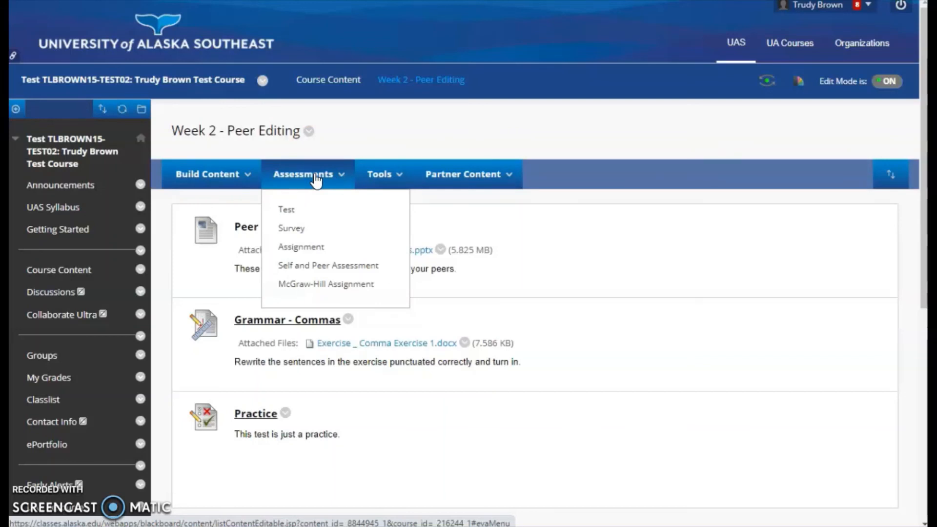
left_click(302, 249)
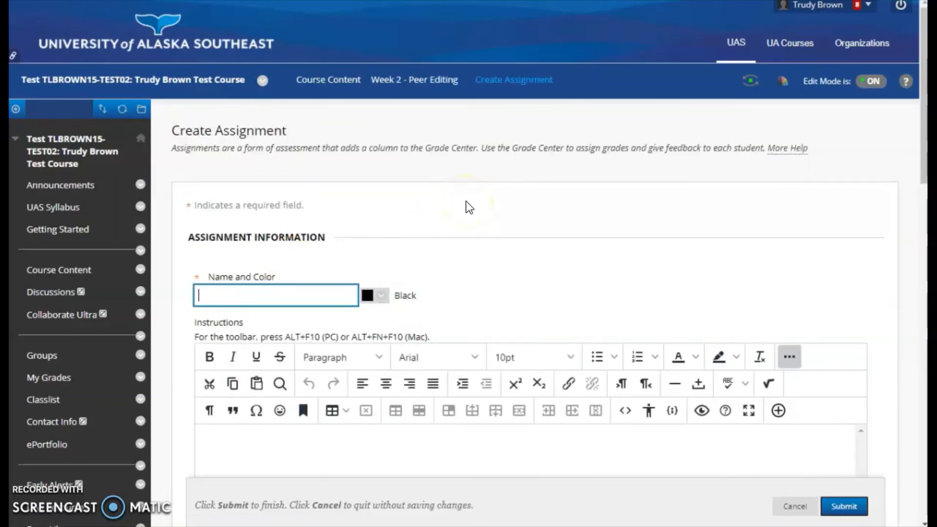
type("Data Analysis 1")
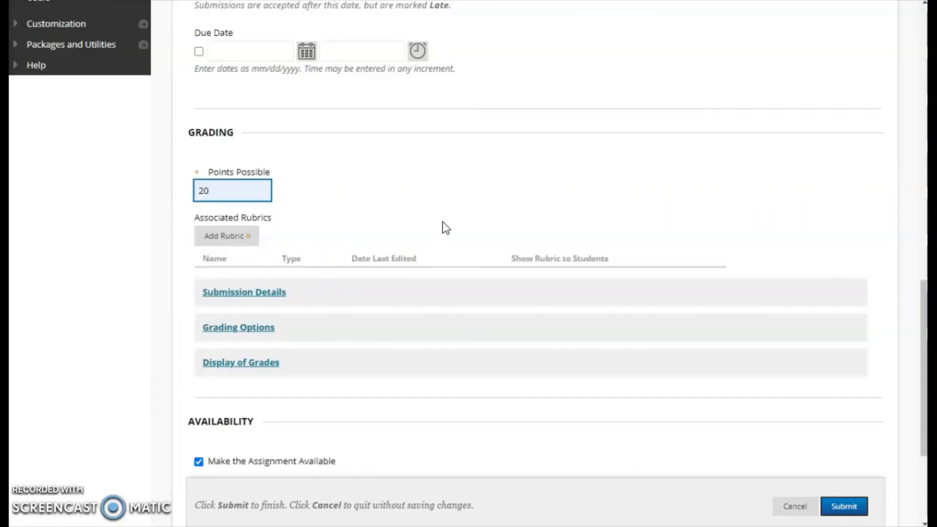
Make the assignment a group submission for all four Data Collection Groups and submit it
left_click(252, 293)
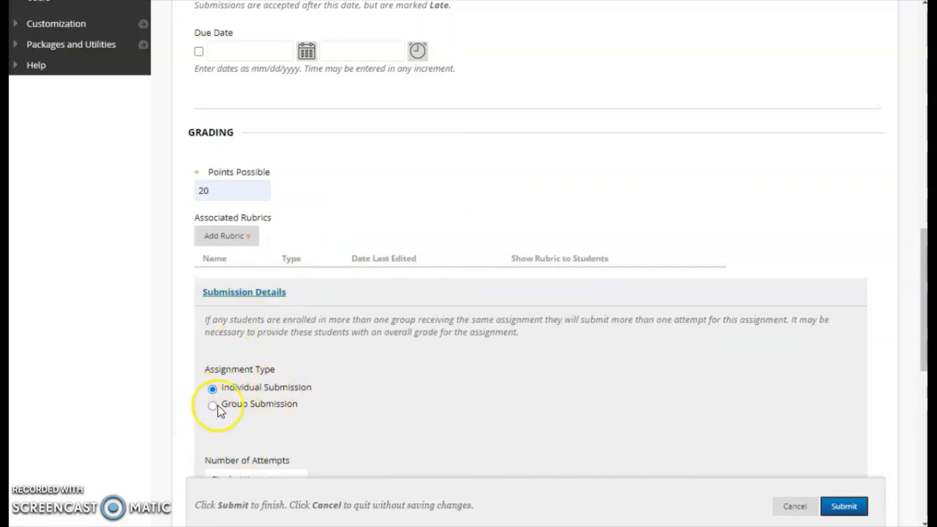
left_click(213, 406)
scroll(410, 378, "down", 4)
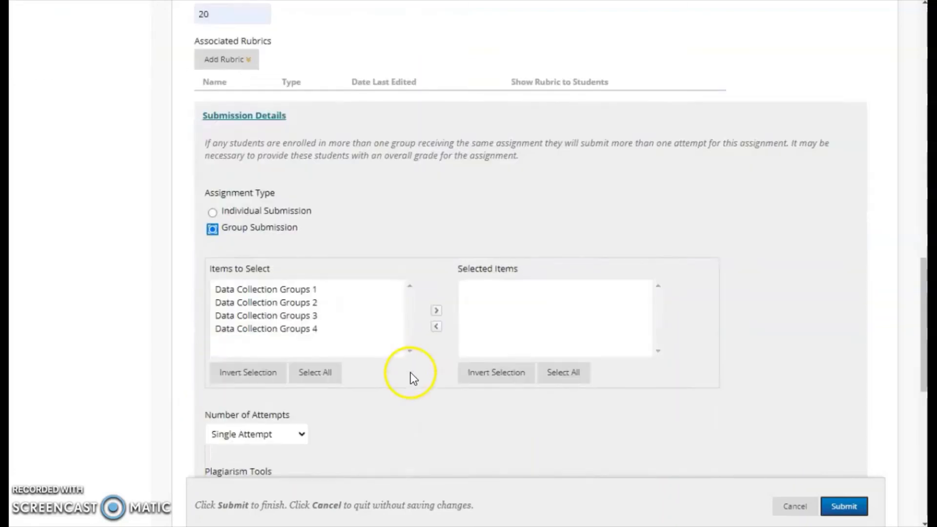
left_click(315, 343)
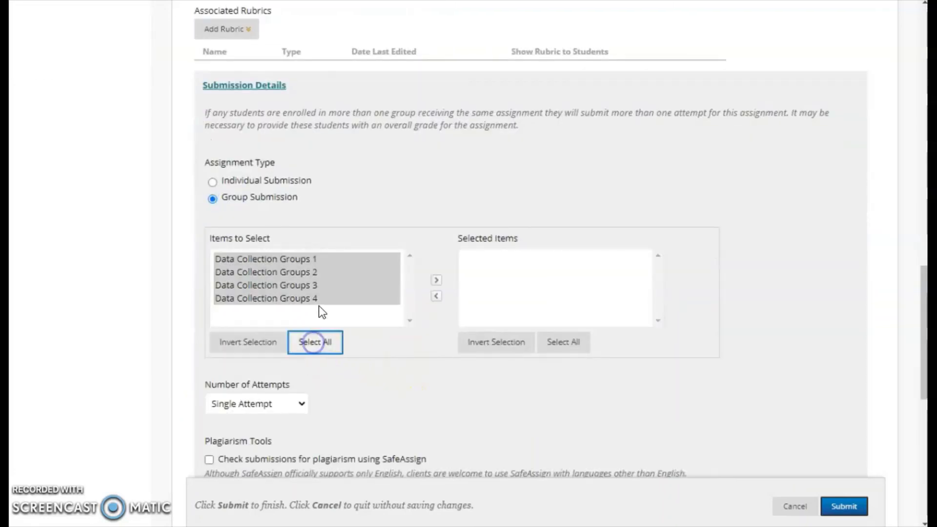
left_click(436, 281)
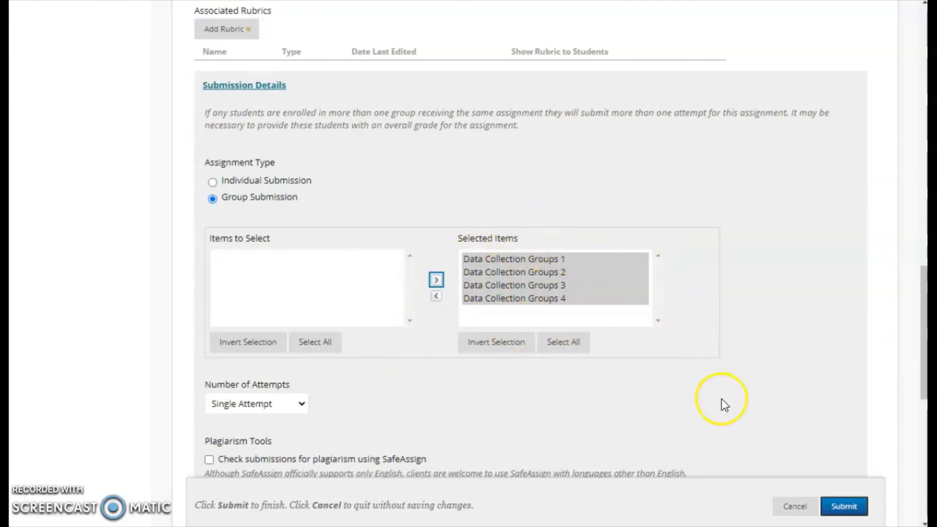
left_click(845, 508)
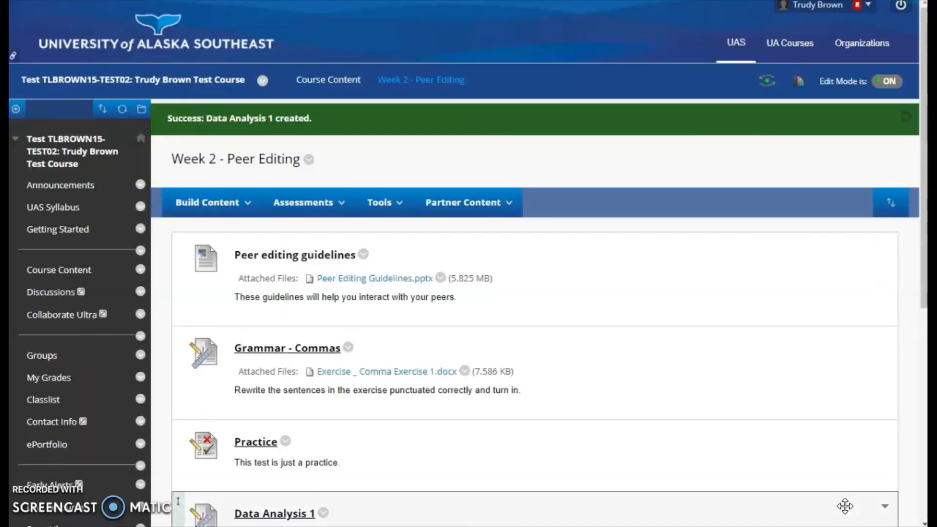
Check the Data Analysis 1 assignment in the content area, and view its column in the Full Grade Center
scroll(522, 427, "down", 7)
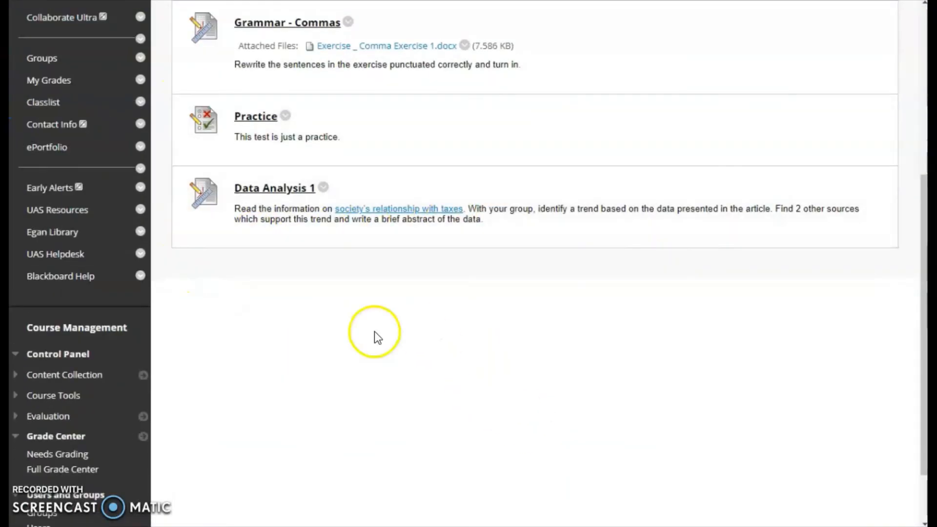
scroll(376, 337, "up", 1)
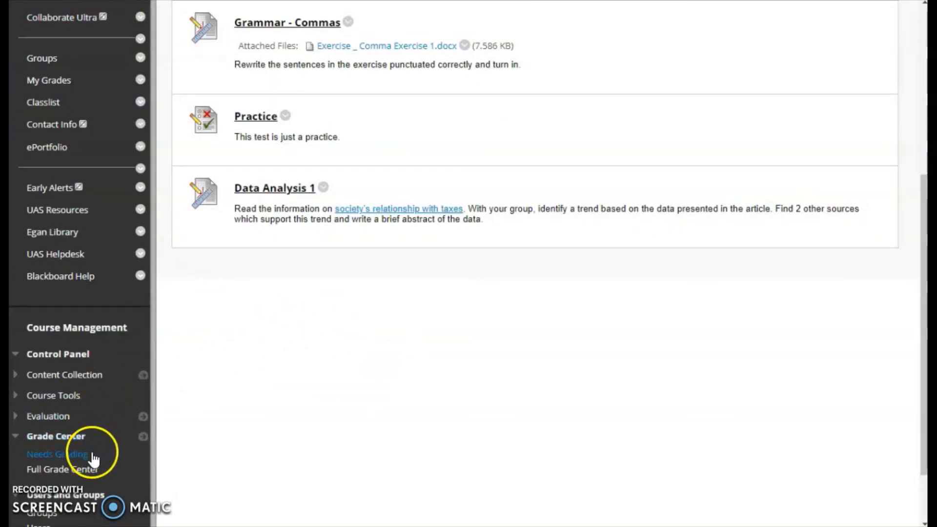
left_click(78, 470)
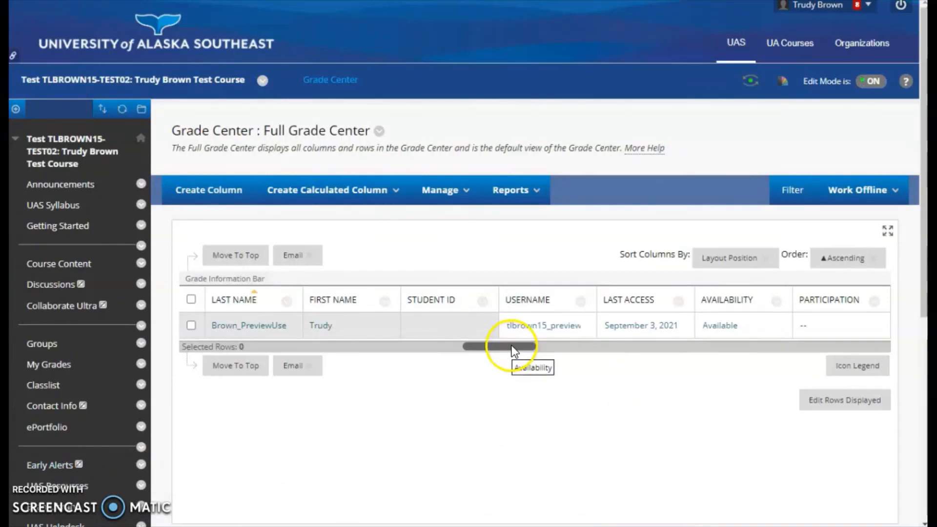
left_click_drag(516, 349, 883, 359)
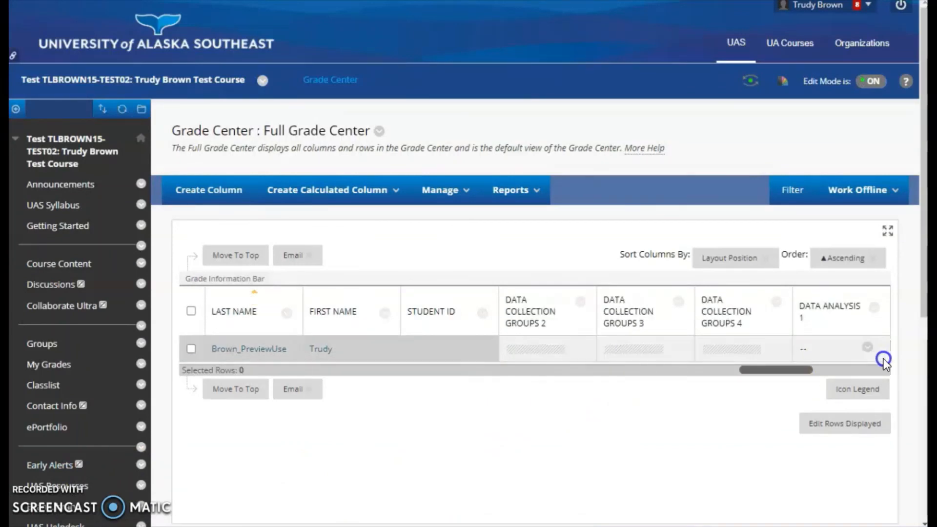
mouse_move(837, 325)
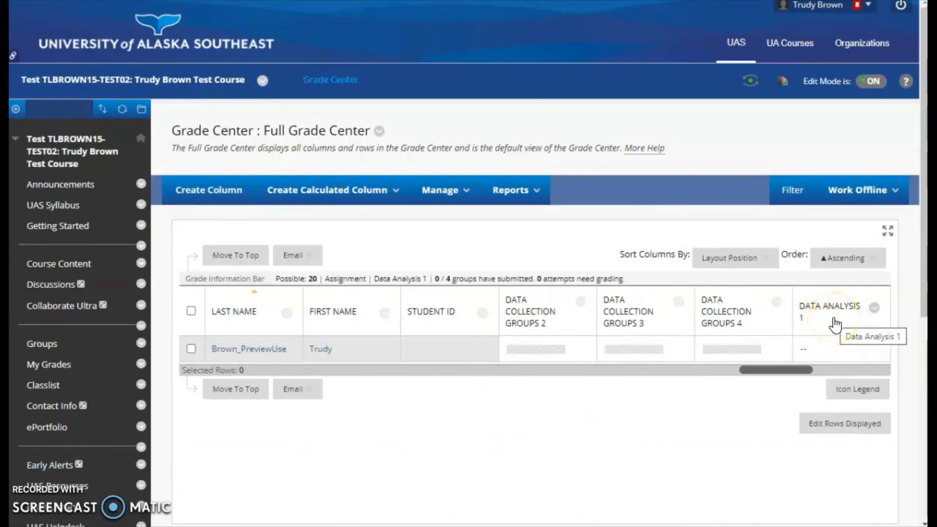